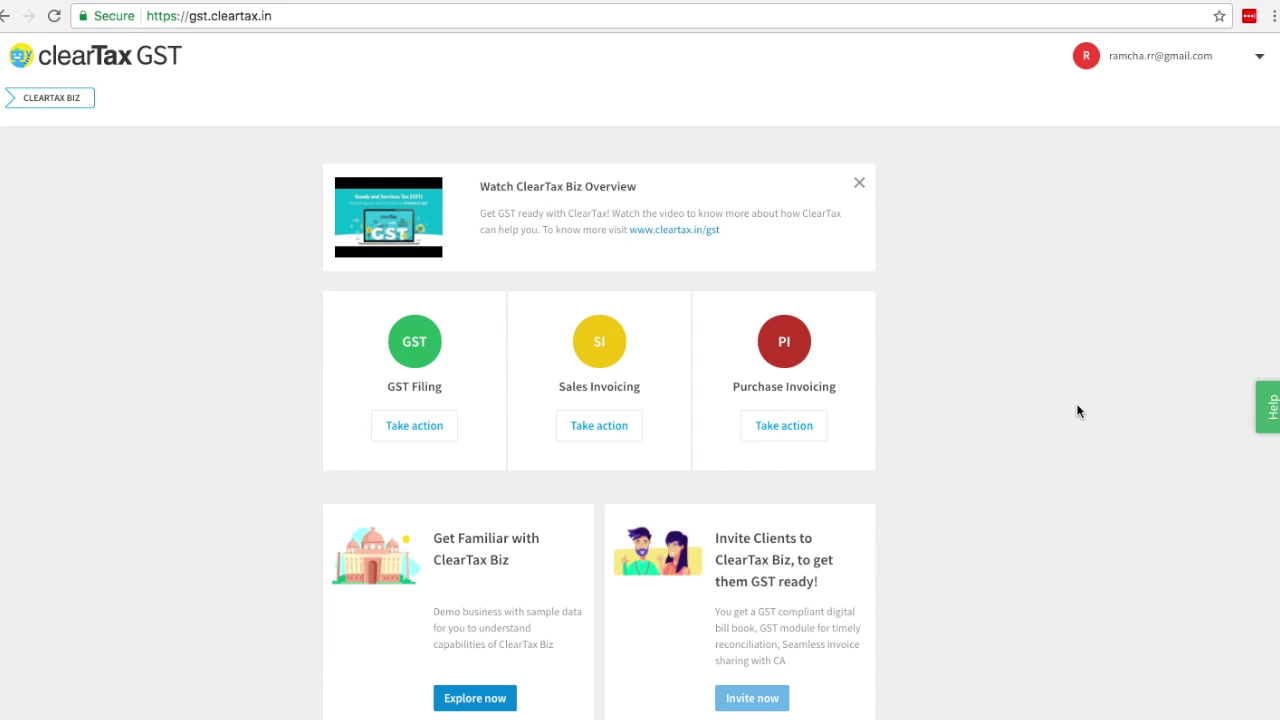
Go to the TN entity's sales invoicing and start a new sales invoice
{"action": "left_click", "coordinate": [615, 437]}
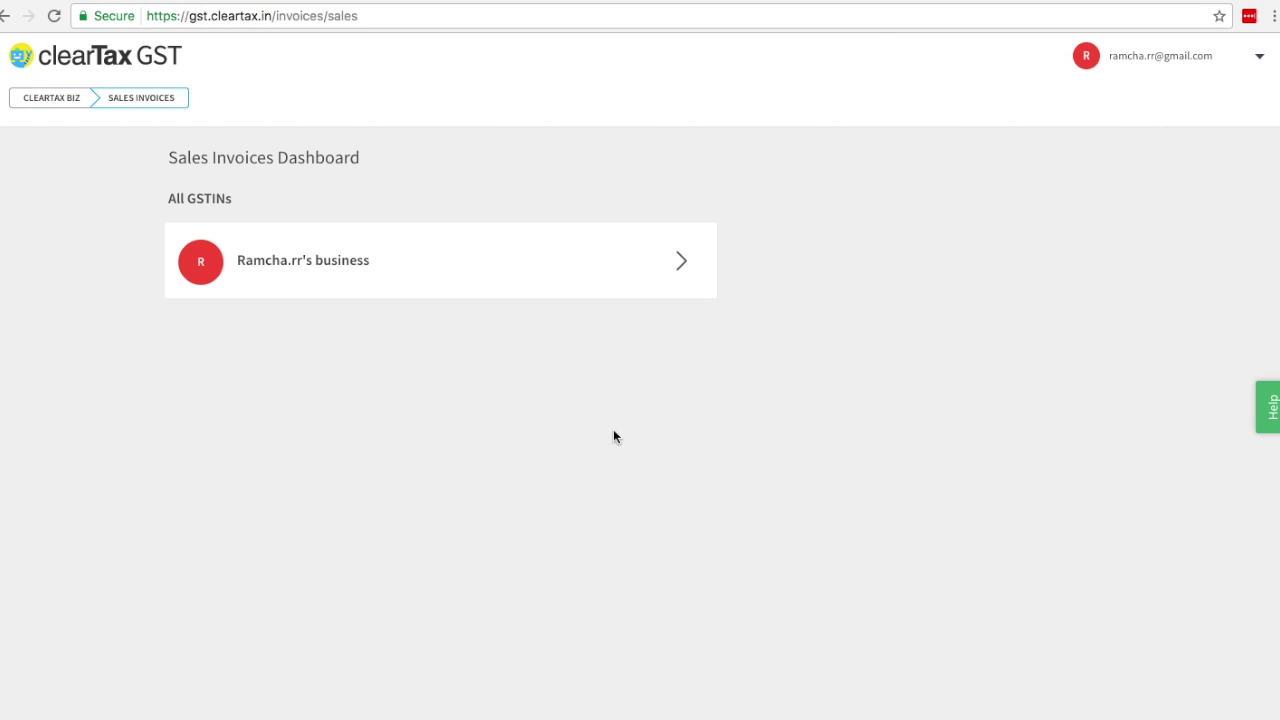
{"action": "left_click", "coordinate": [680, 262]}
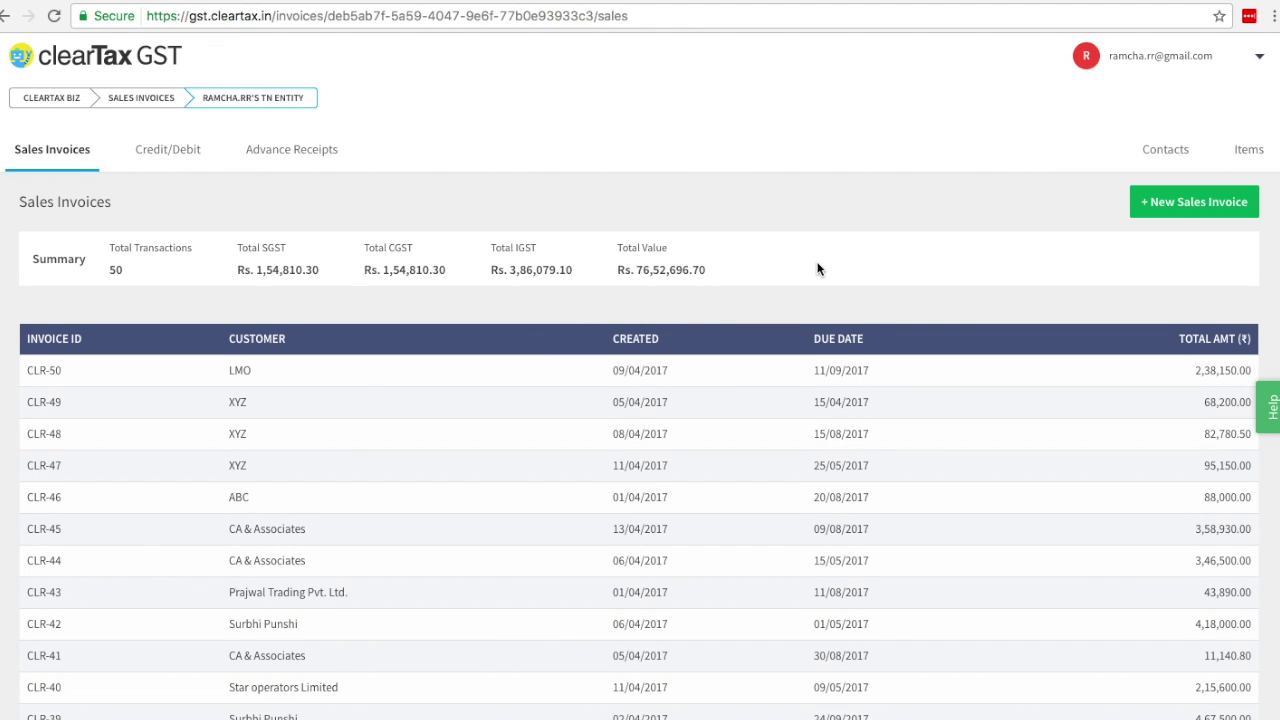
{"action": "left_click", "coordinate": [1196, 204]}
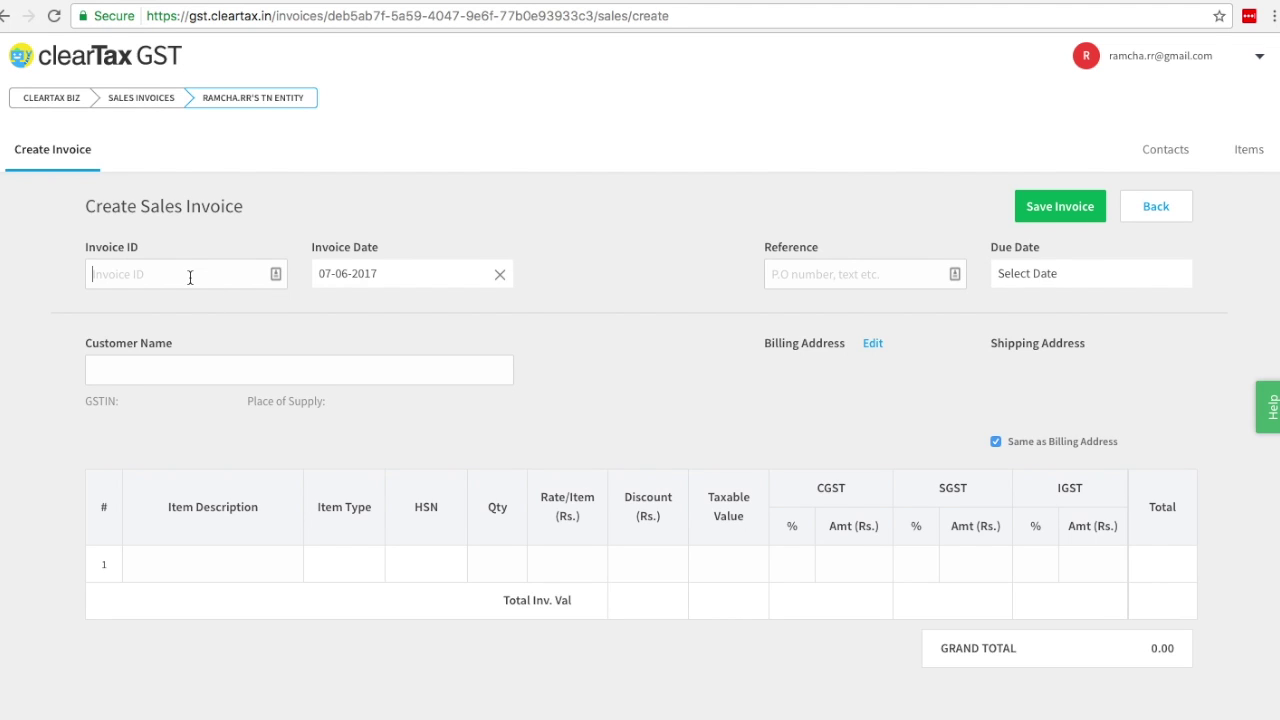
Enter invoice ID INV1234 and set the invoice date to 9 June 2017
{"action": "type", "text": "INV"}
{"action": "type", "text": "1234"}
{"action": "left_click", "coordinate": [344, 274]}
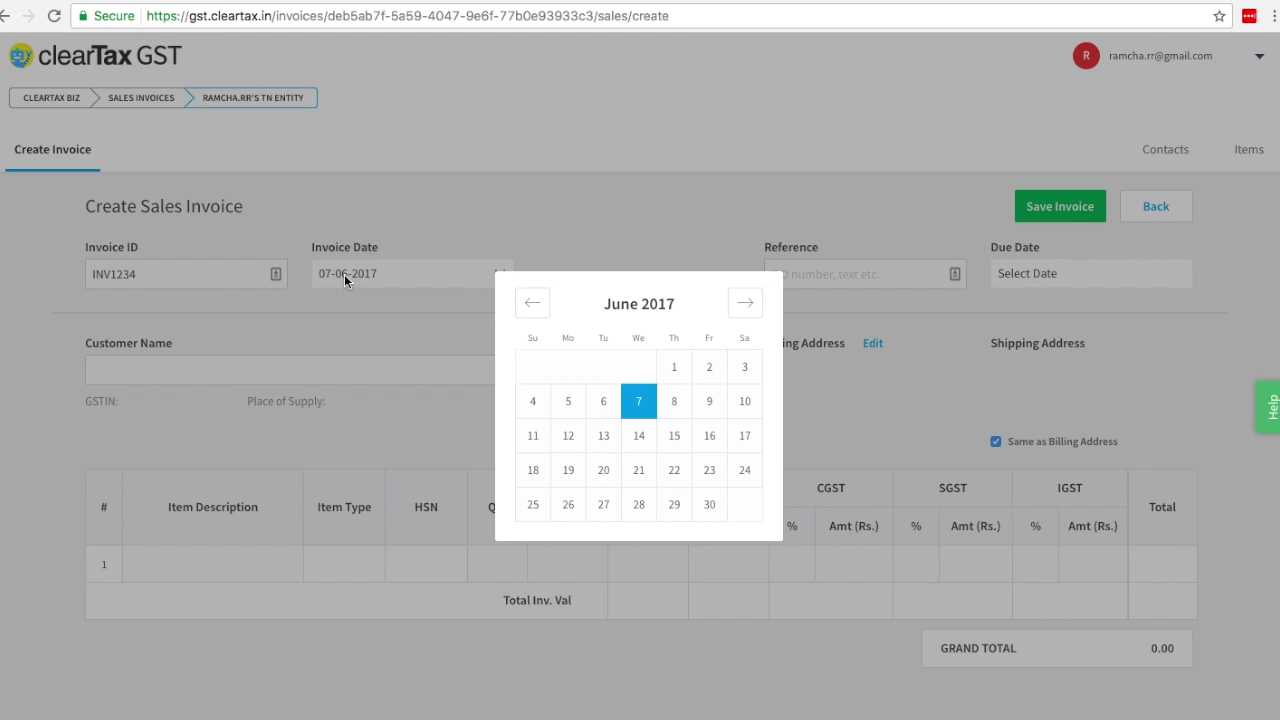
{"action": "left_click", "coordinate": [709, 401]}
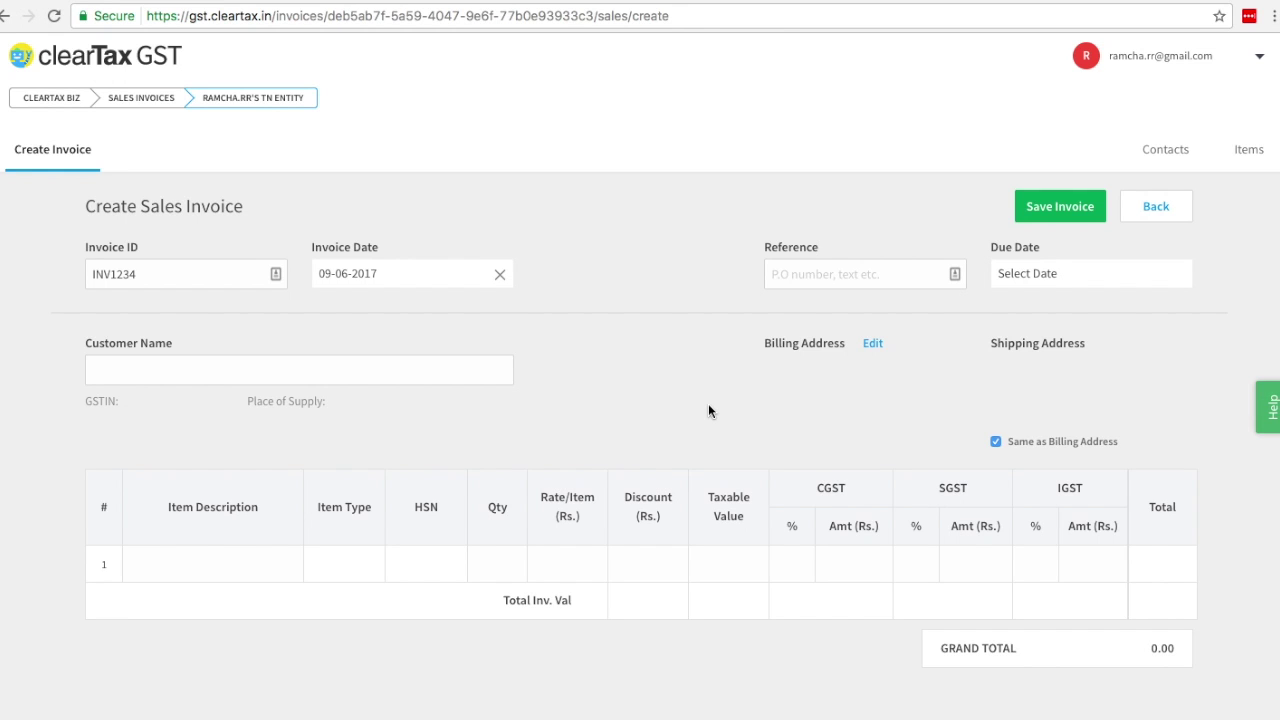
{"action": "left_click", "coordinate": [415, 370]}
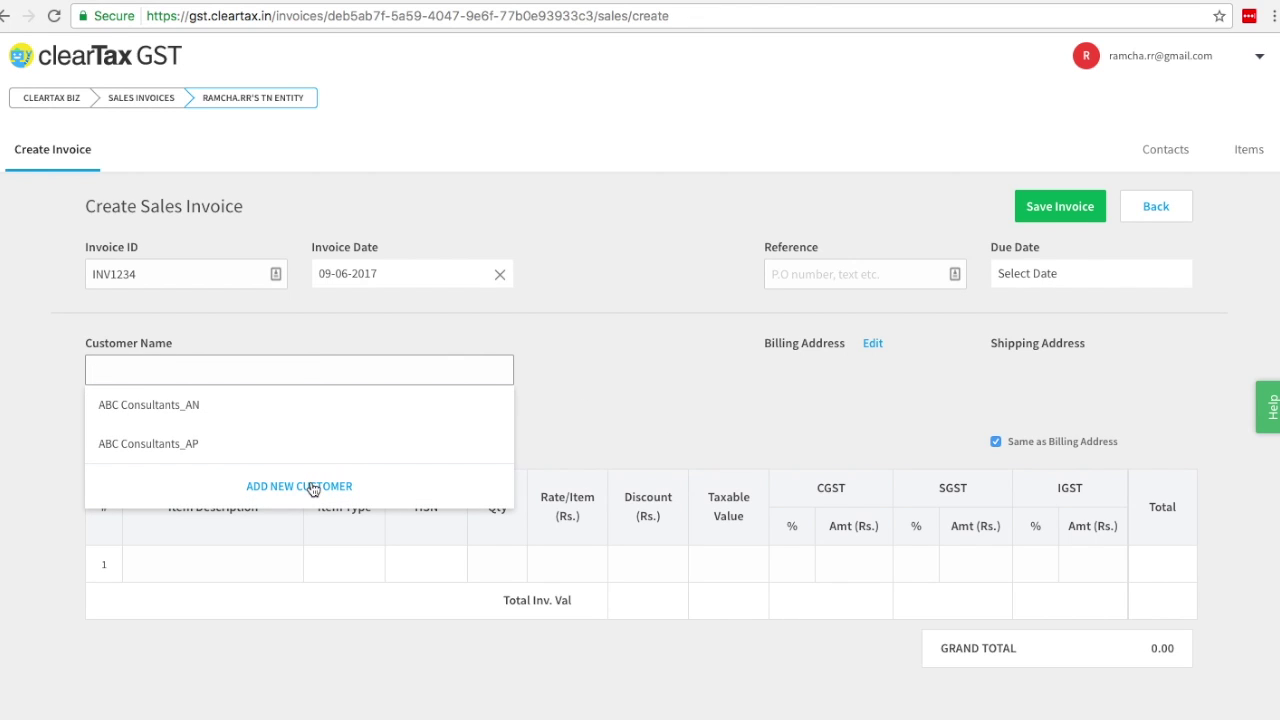
Create new Business contact KMNU & Co_AS with Assam as place of supply
{"action": "left_click", "coordinate": [310, 487]}
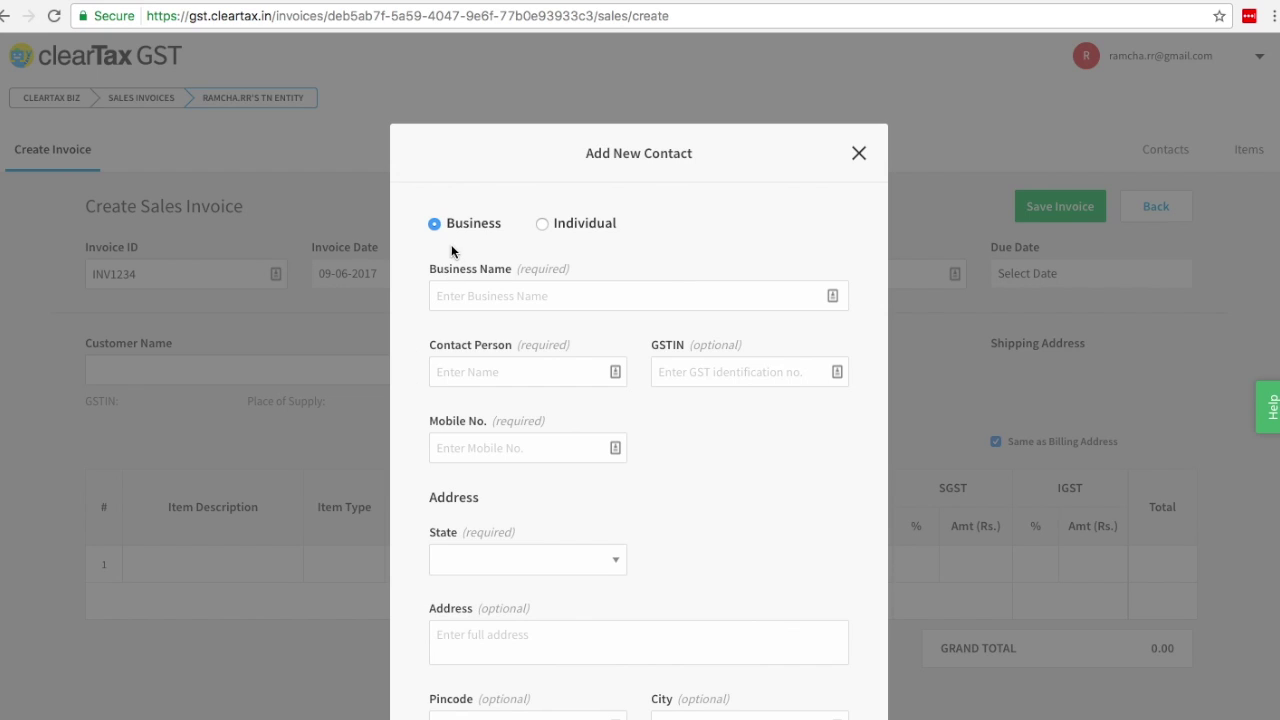
{"action": "left_click", "coordinate": [587, 236]}
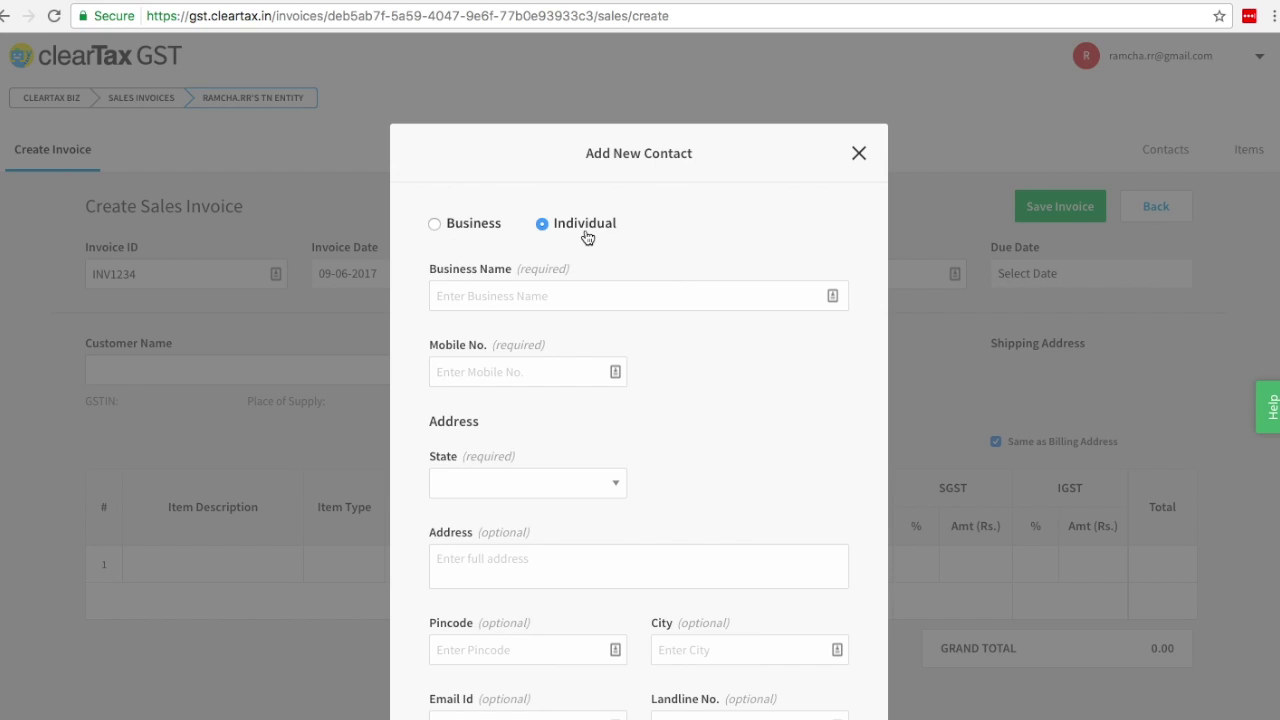
{"action": "left_click", "coordinate": [480, 226]}
{"action": "scroll", "coordinate": [515, 624], "scroll_direction": "down", "scroll_amount": 3}
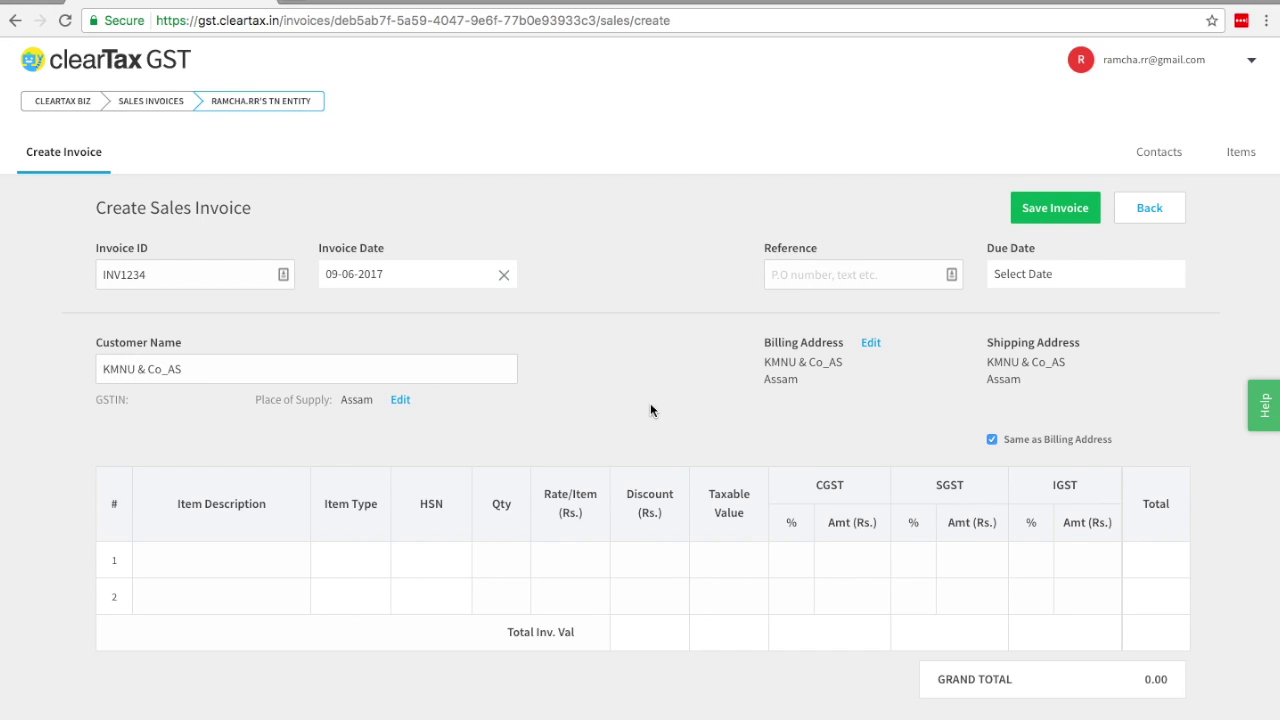
Add new item Aluminium Bars, quantity 50, with 5% CGST and 5% SGST
{"action": "left_click", "coordinate": [283, 563]}
{"action": "left_click", "coordinate": [271, 637]}
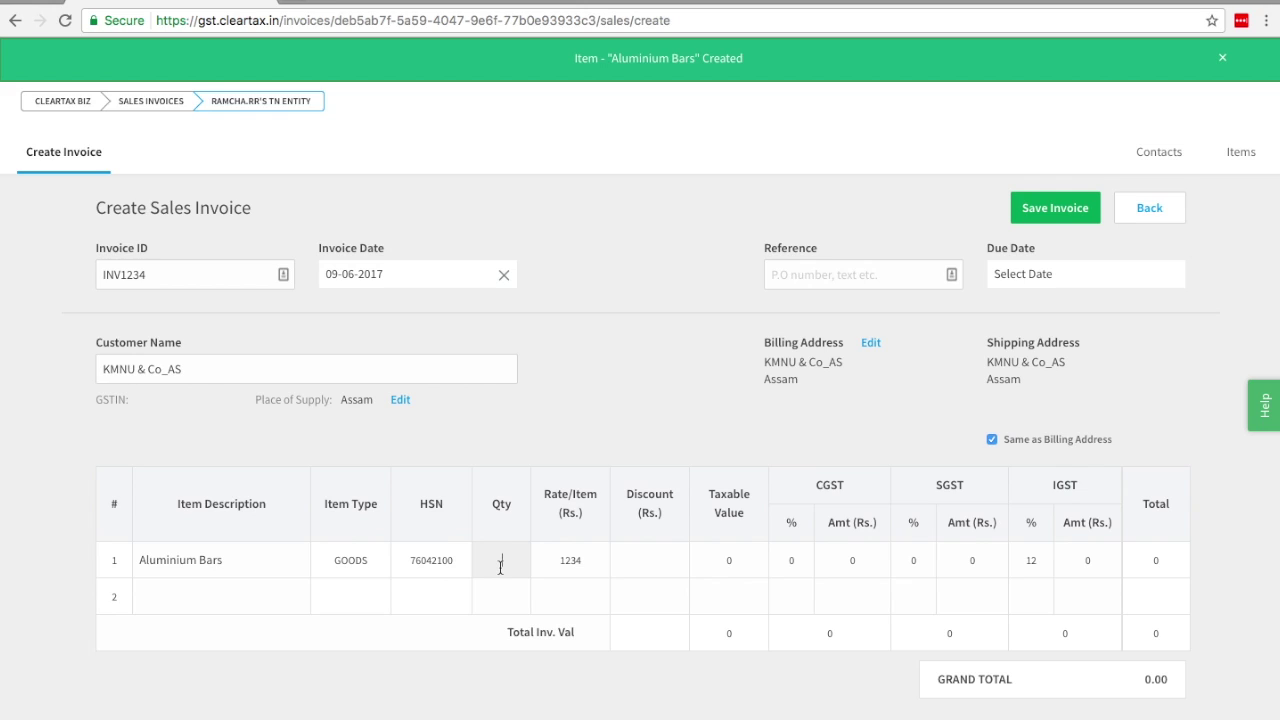
{"action": "type", "text": "50"}
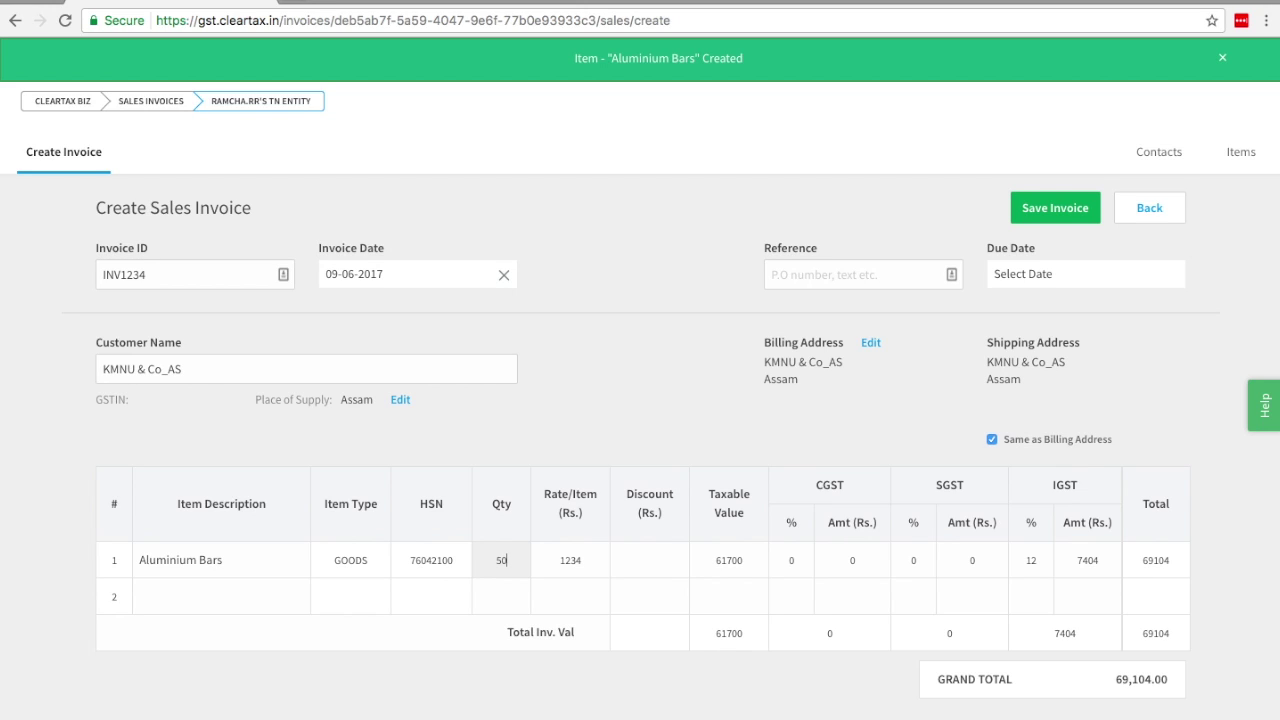
{"action": "key", "text": "Tab"}
{"action": "key", "text": "Tab"}
{"action": "key", "text": "Tab"}
{"action": "key", "text": "Tab"}
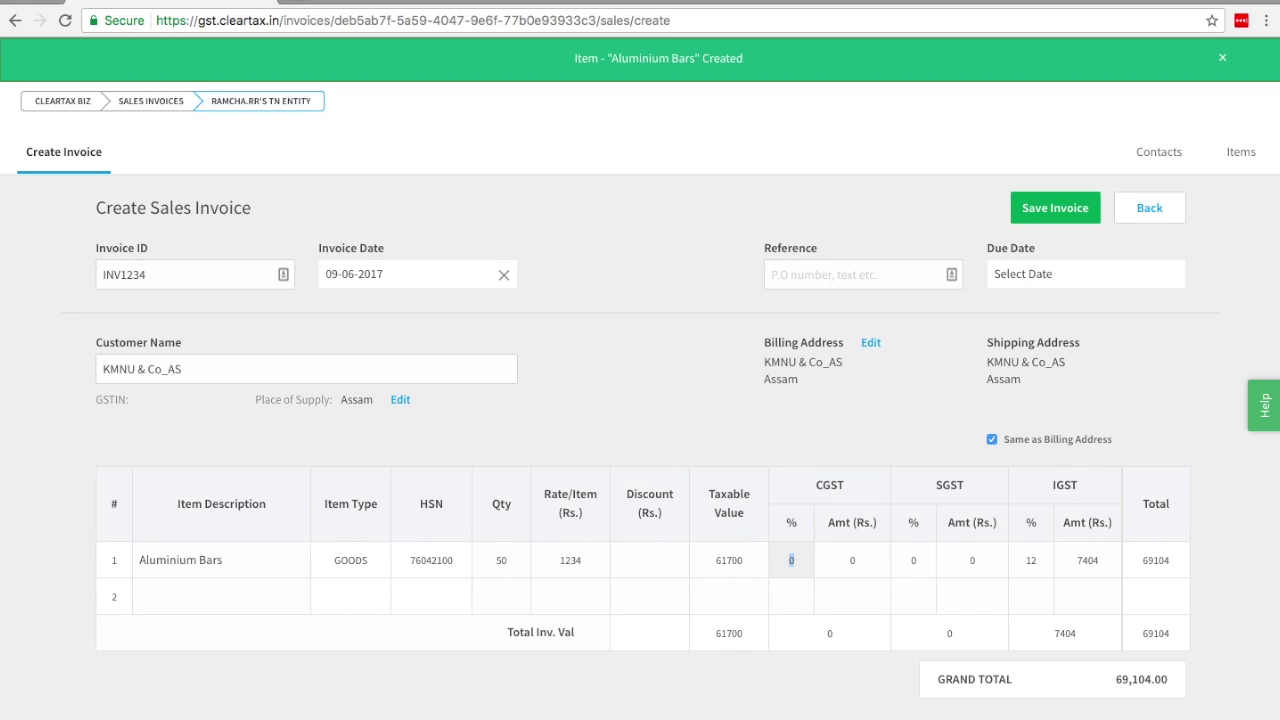
{"action": "type", "text": "5"}
{"action": "key", "text": "Tab"}
{"action": "type", "text": "5"}
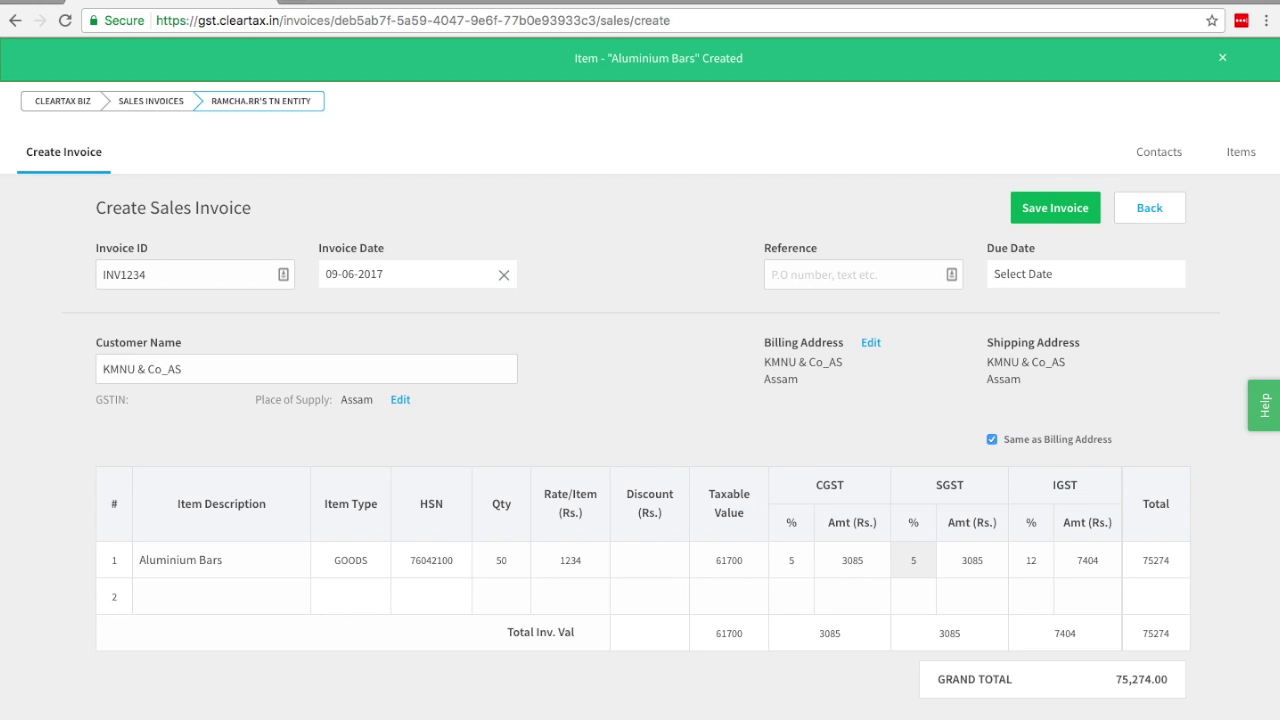
Save the invoice and return to the Sales Invoices list
{"action": "left_click", "coordinate": [1055, 207]}
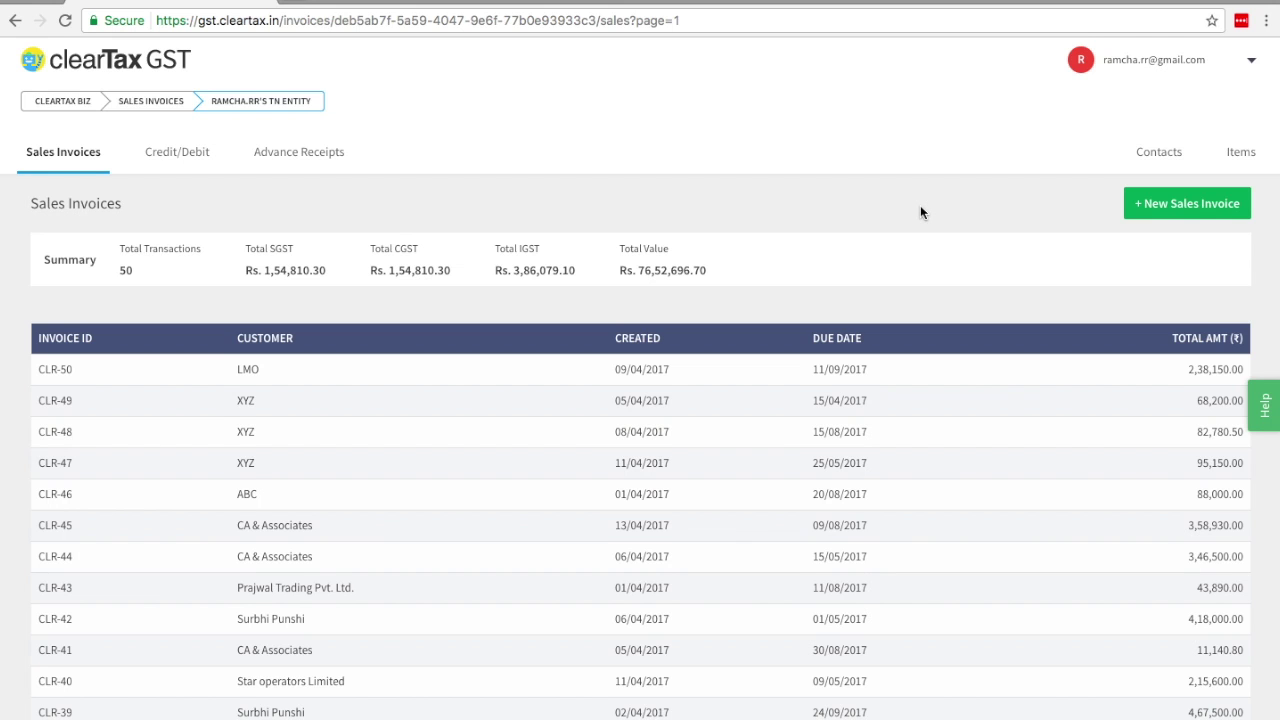